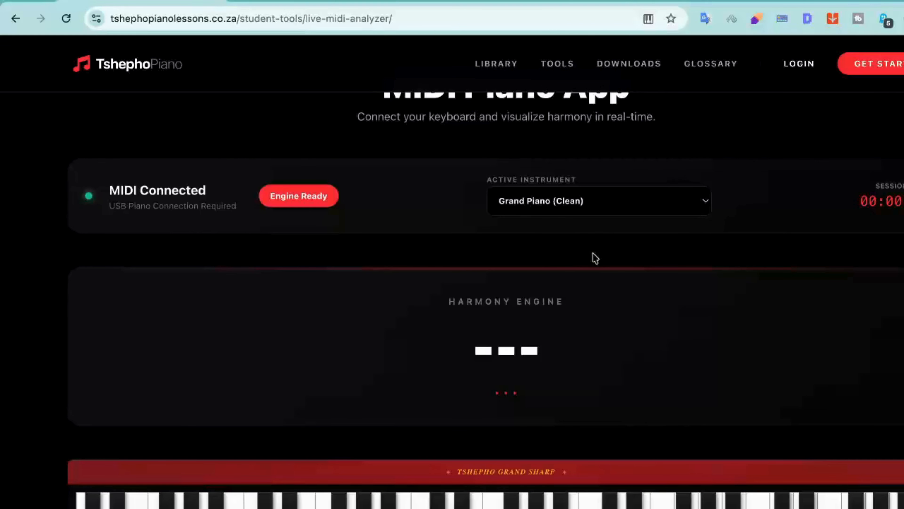
Step: Examine the active instrument options, the on-screen keyboard, the status readouts, the session notes and the beginner tutorials on the MIDI Piano App page
left_click(560, 195)
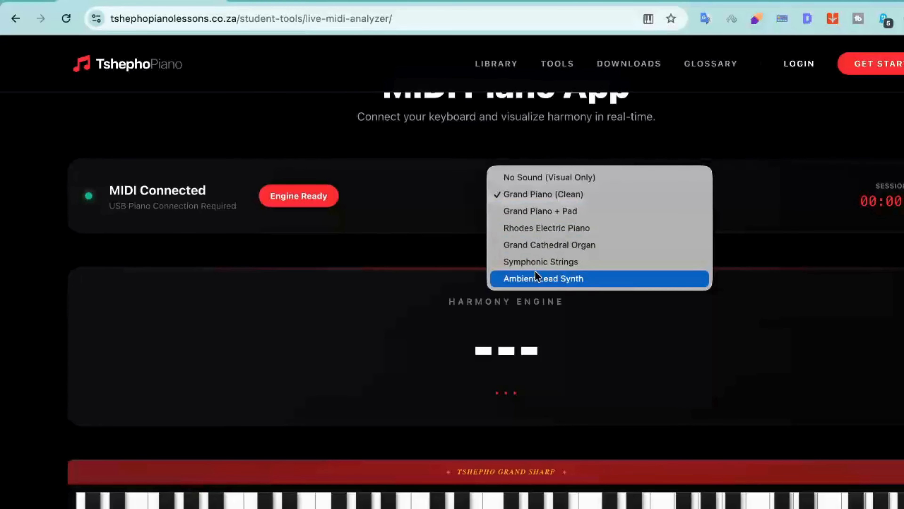
left_click(463, 274)
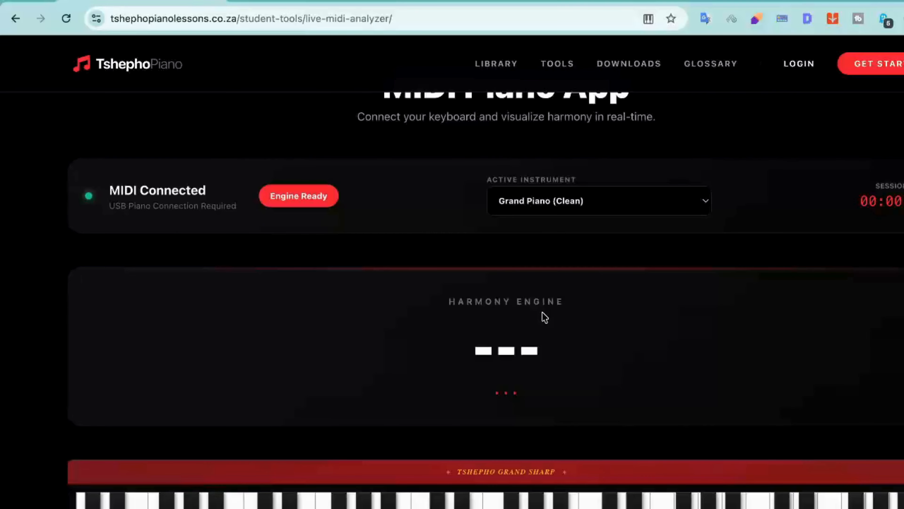
scroll(545, 317, "down", 2)
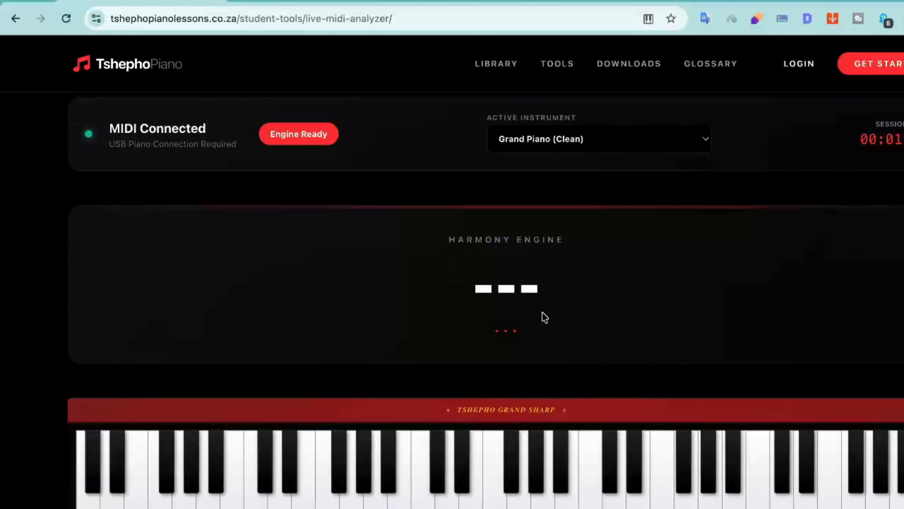
scroll(545, 317, "down", 8)
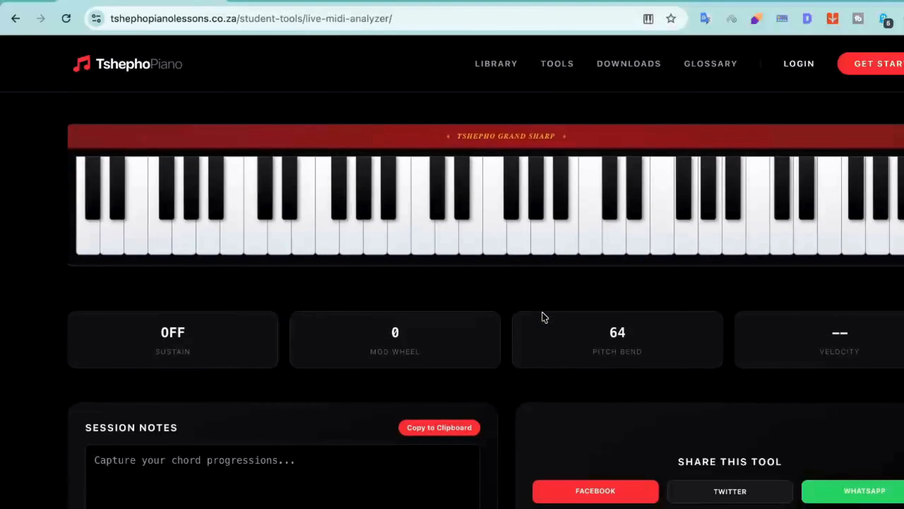
scroll(545, 317, "up", 1)
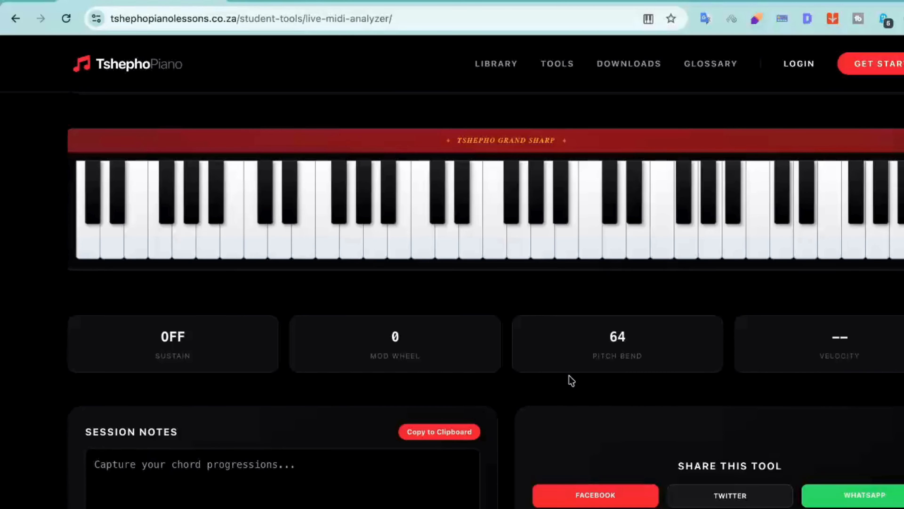
scroll(569, 375, "down", 5)
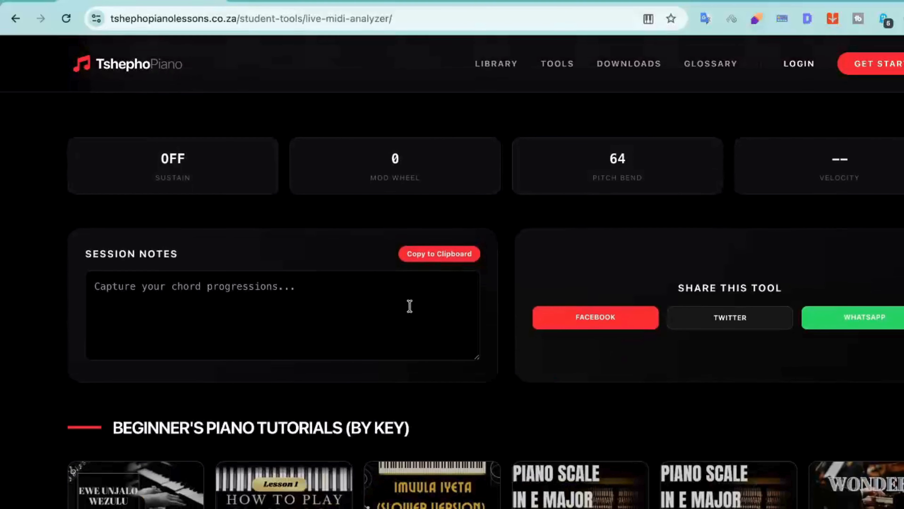
scroll(452, 341, "down", 1)
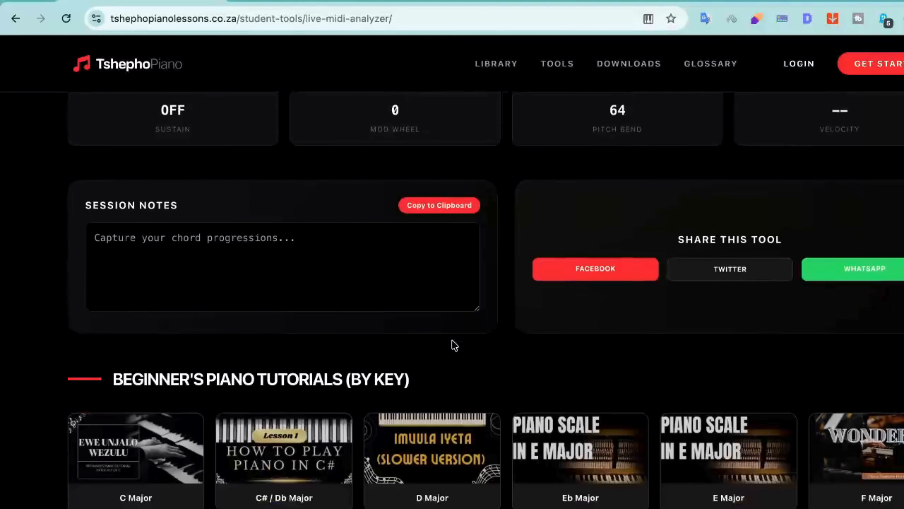
scroll(455, 345, "down", 1)
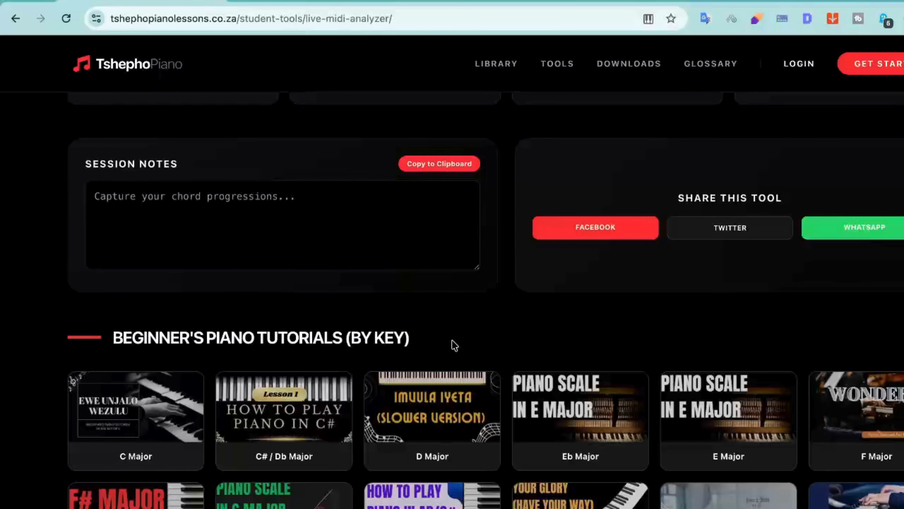
scroll(455, 346, "up", 15)
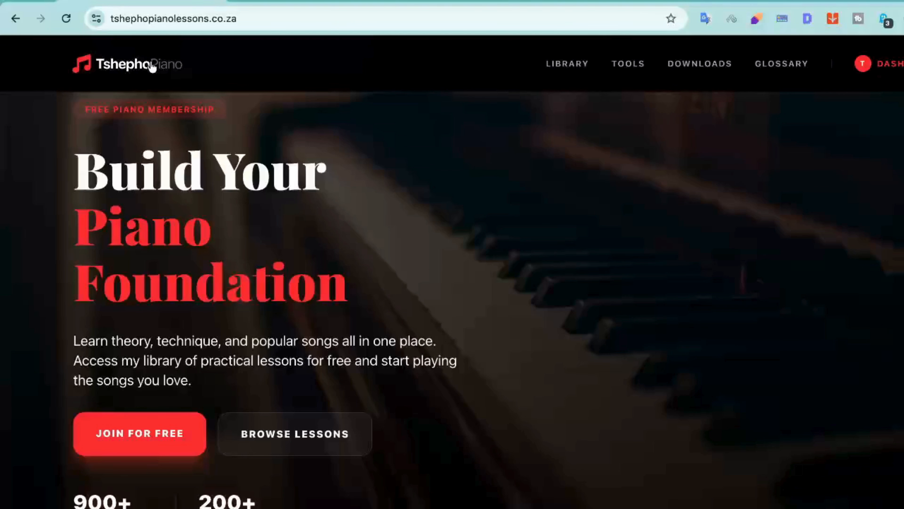
Step: Open the MIDI Piano App from the links in the home page footer
scroll(182, 151, "down", 20)
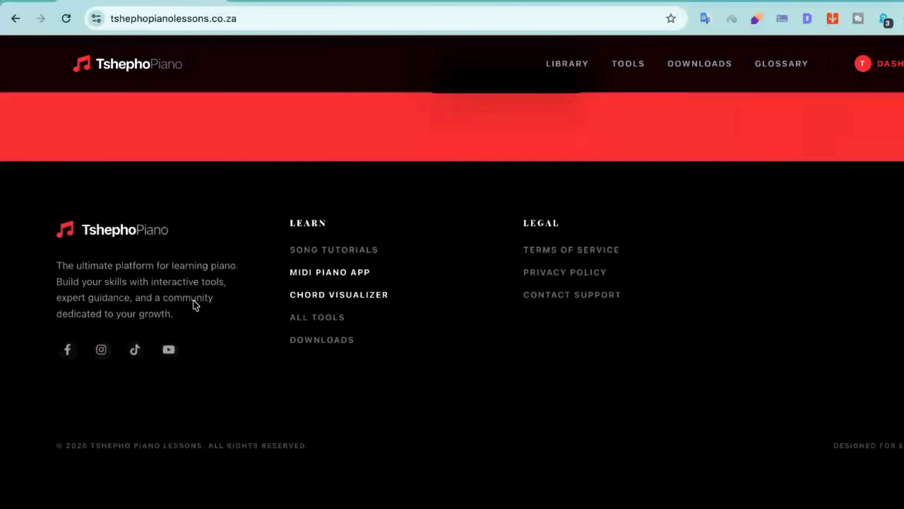
left_click(339, 301)
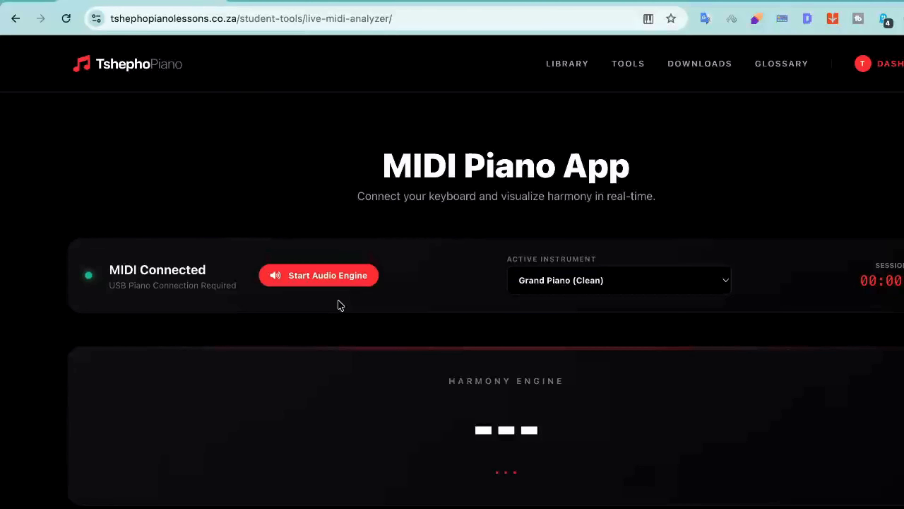
Step: Check that notes from the connected keyboard light up on the virtual piano, and start the audio engine
scroll(339, 302, "down", 6)
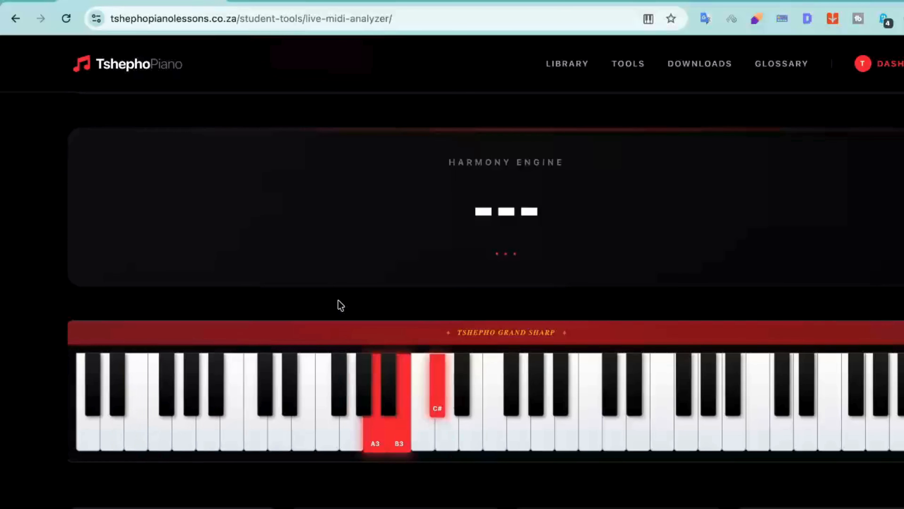
scroll(341, 305, "down", 5)
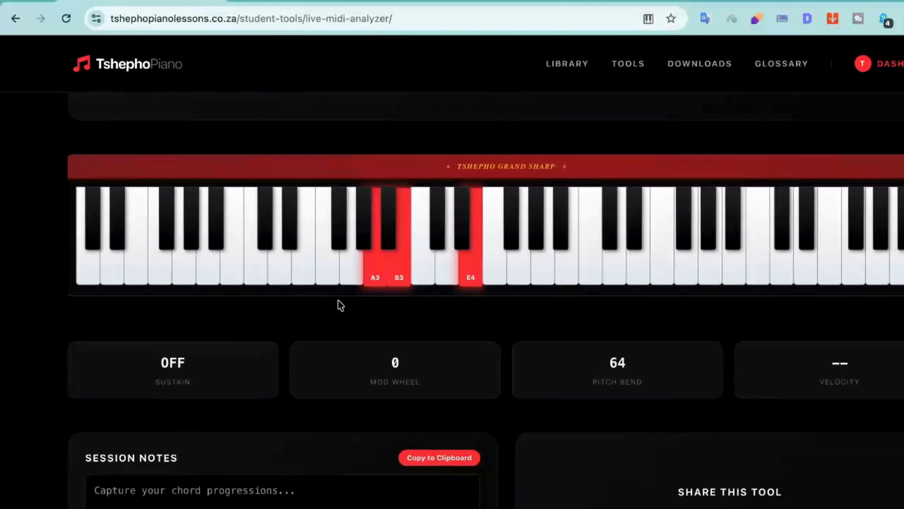
scroll(340, 304, "right", 1)
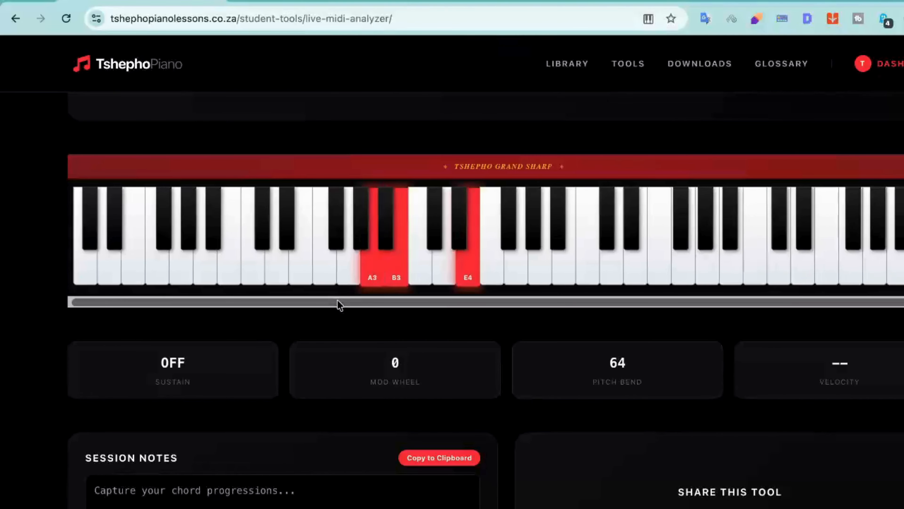
scroll(335, 342, "up", 5)
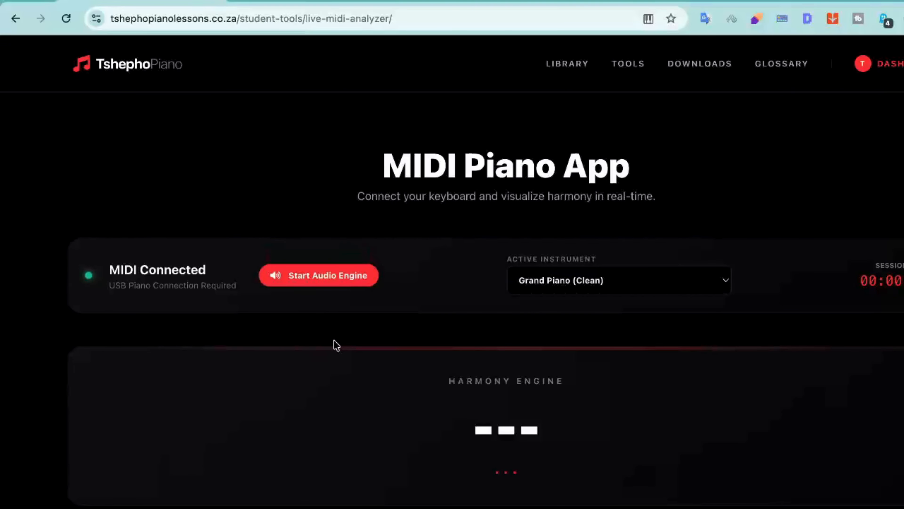
scroll(336, 345, "down", 3)
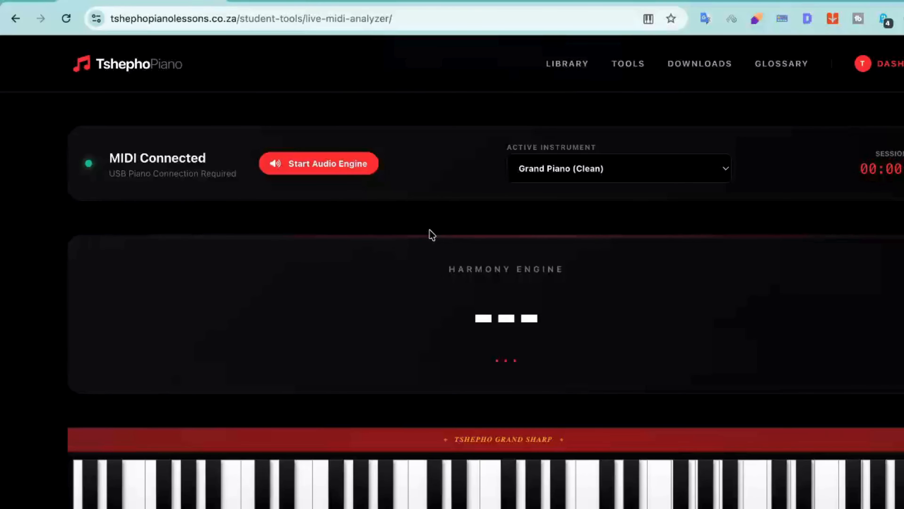
left_click(328, 172)
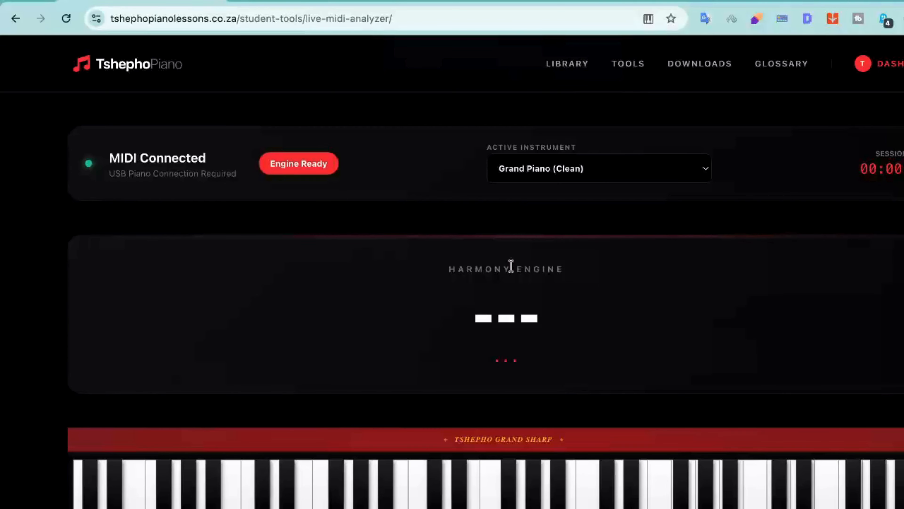
Step: Set the active instrument to Rhodes Electric Piano
left_click(531, 172)
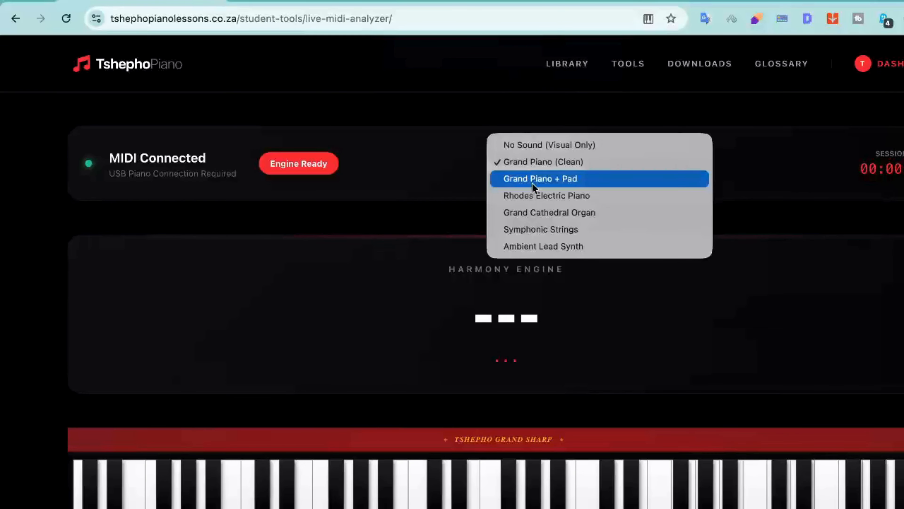
left_click(538, 196)
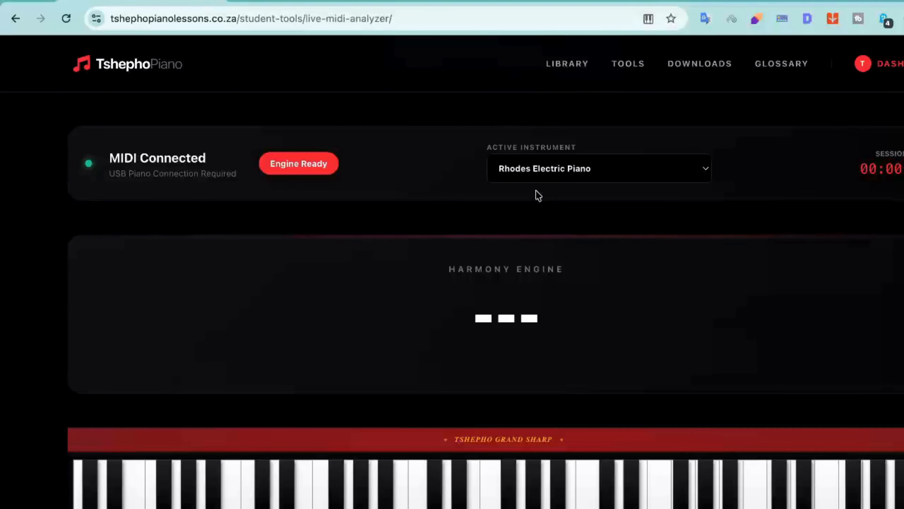
scroll(538, 195, "down", 3)
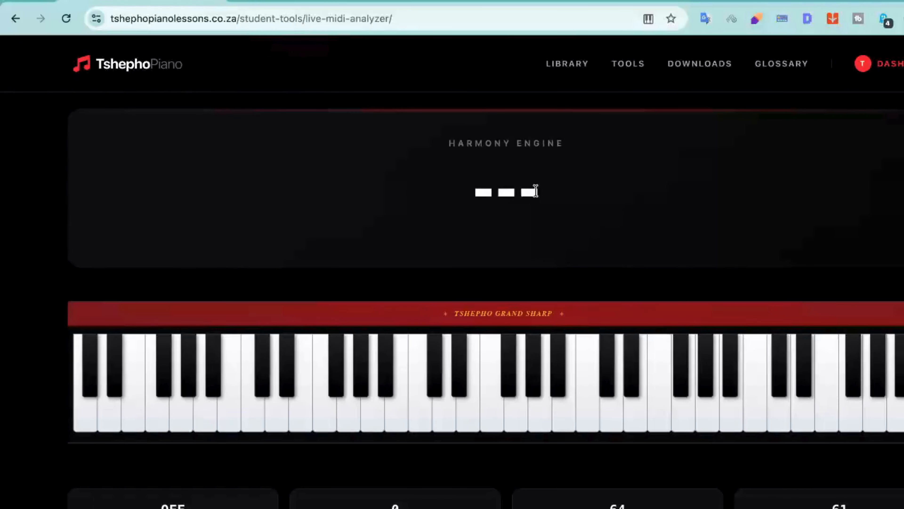
scroll(535, 190, "up", 3)
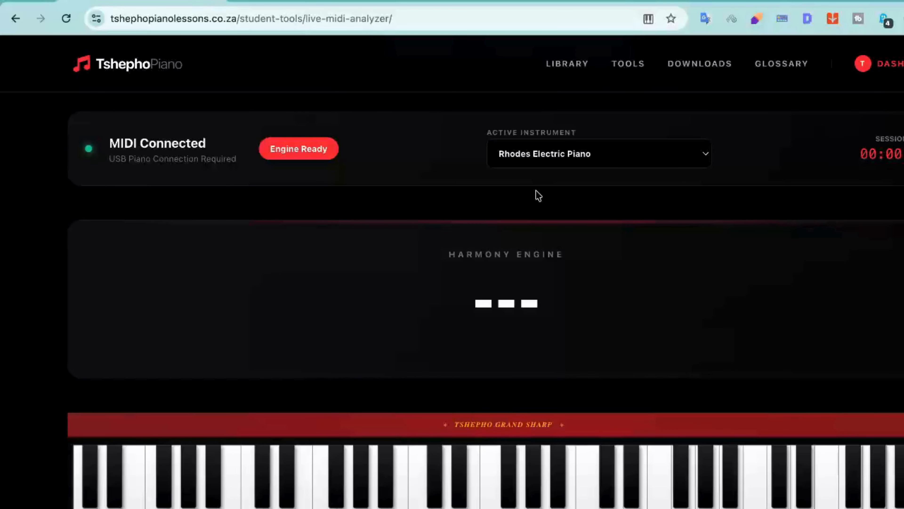
Step: Try Grand Cathedral Organ and Ambient Lead Synth as the active instrument, and return to Rhodes Electric Piano
left_click(541, 165)
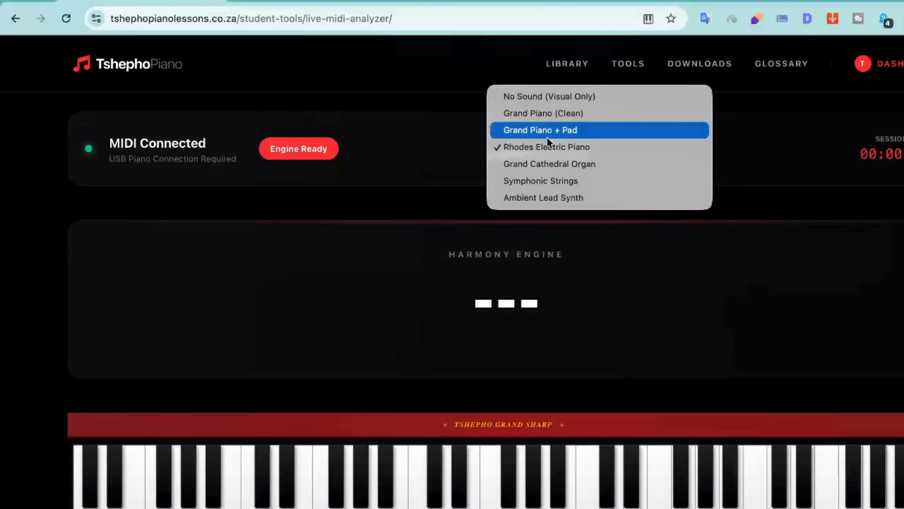
left_click(544, 162)
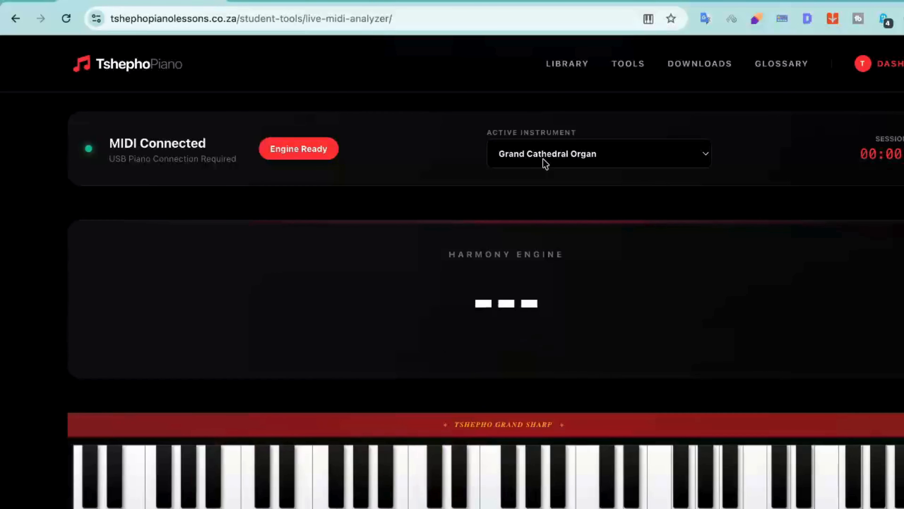
left_click(543, 159)
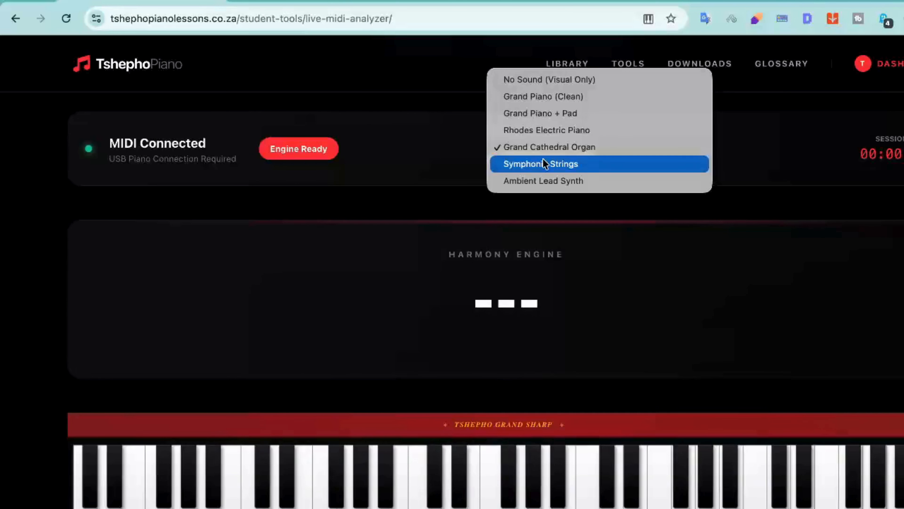
left_click(545, 178)
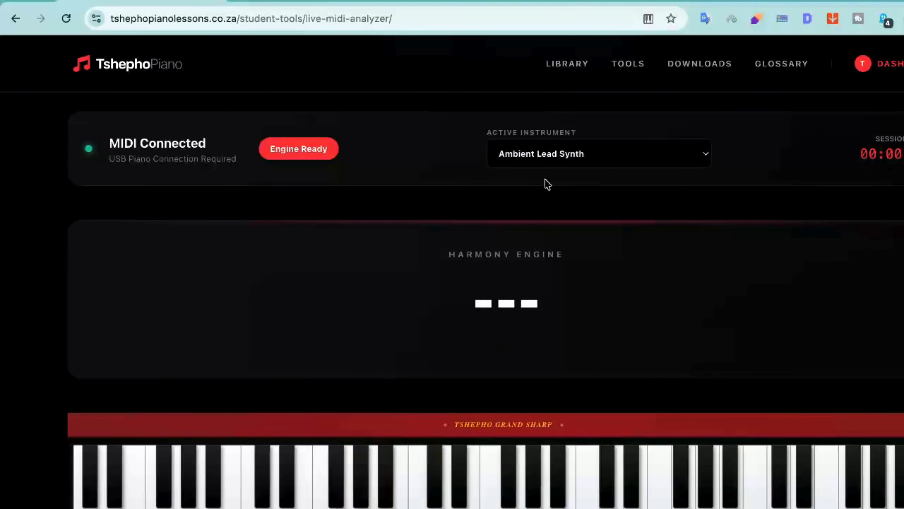
left_click(568, 163)
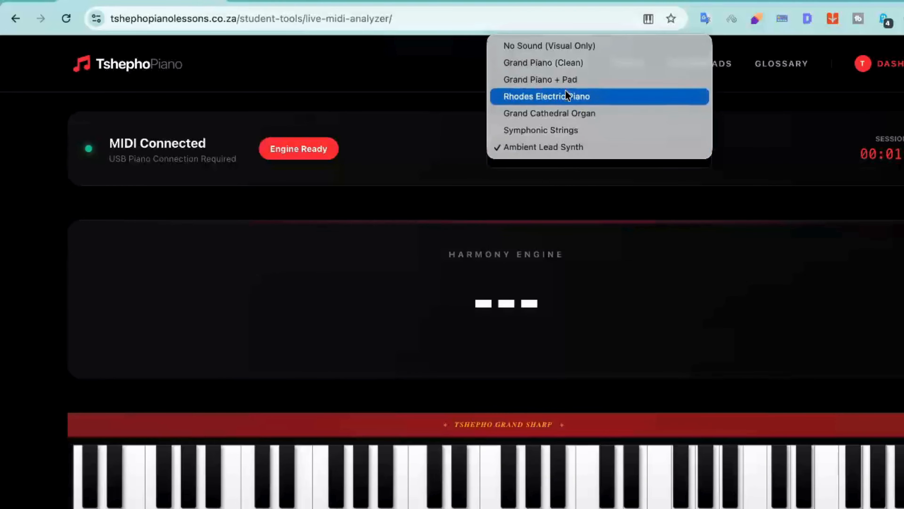
left_click(530, 97)
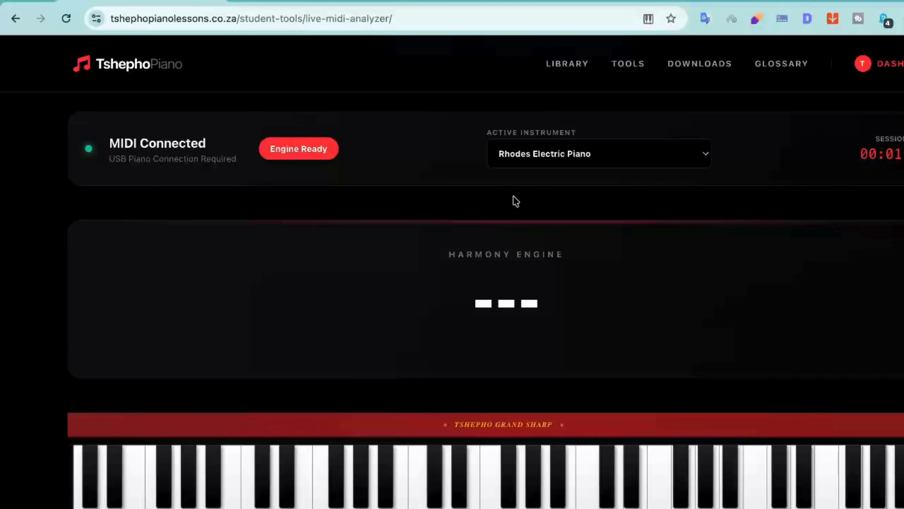
Step: Review the instrument choices, the harmony display and keyboard, the session notes and the beginner's tutorials by key without changing the sound
scroll(516, 201, "up", 5)
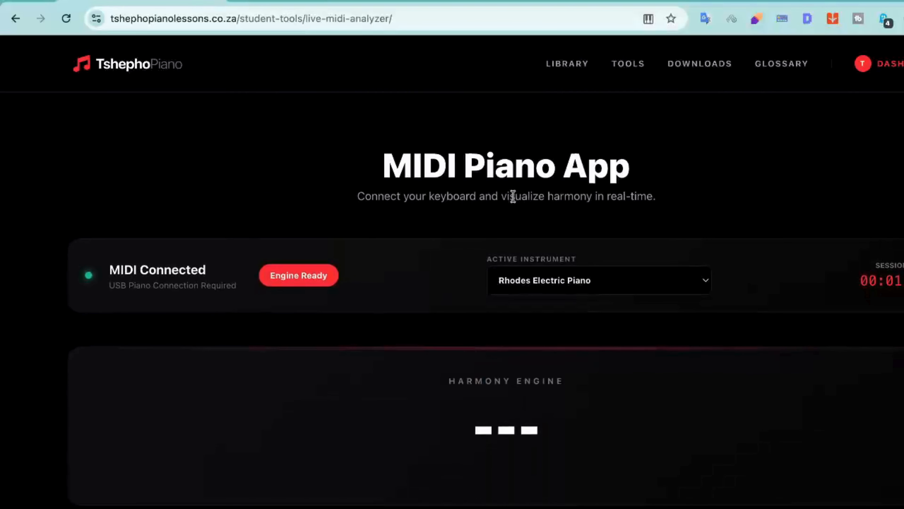
scroll(513, 196, "down", 4)
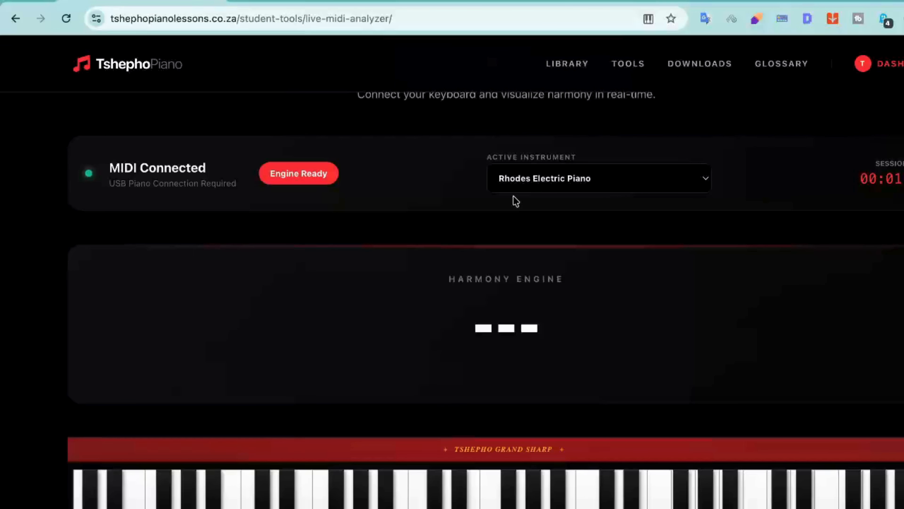
left_click(529, 184)
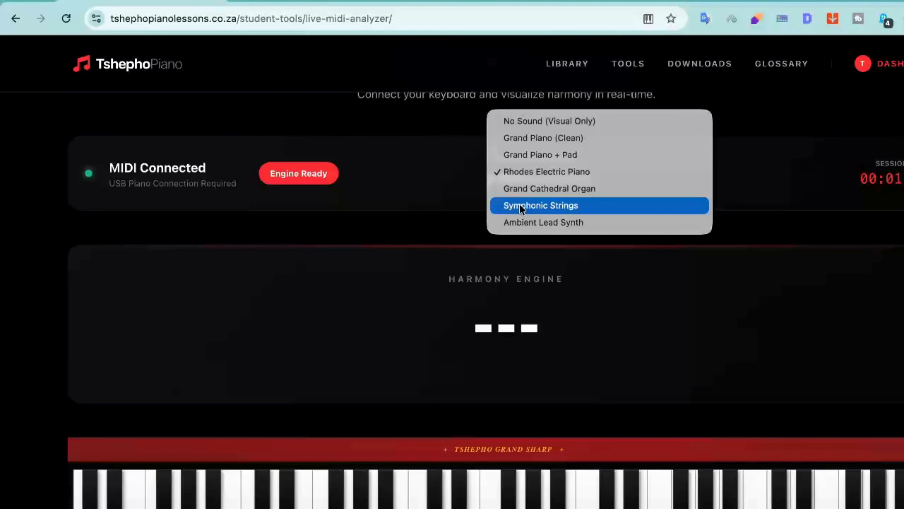
left_click(428, 226)
scroll(429, 226, "down", 3)
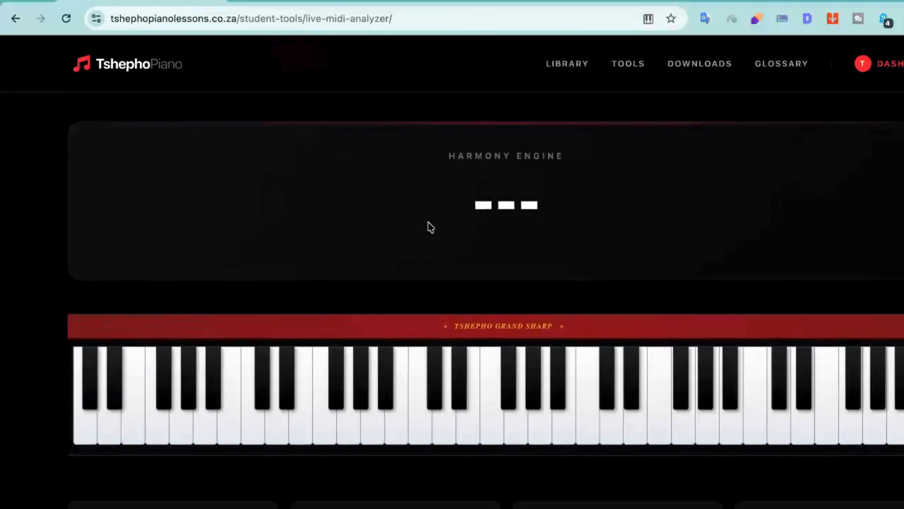
scroll(467, 349, "up", 5)
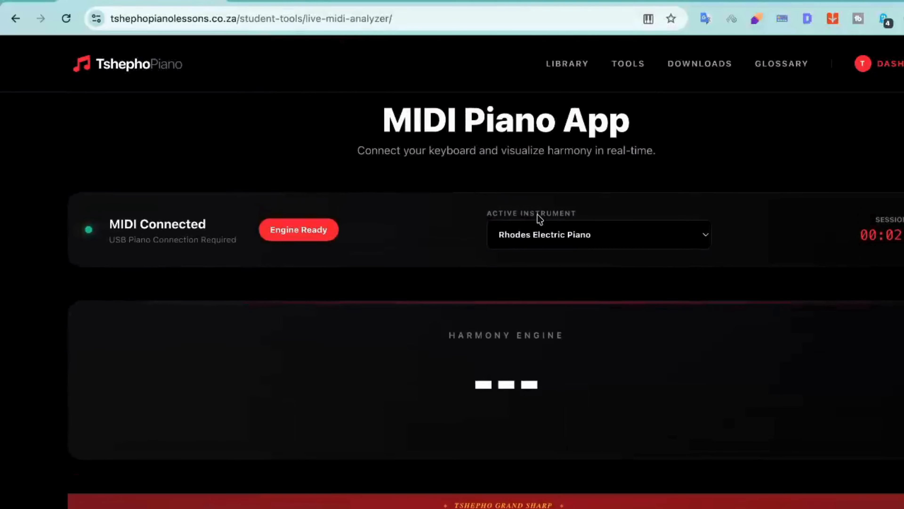
left_click(519, 236)
left_click(466, 292)
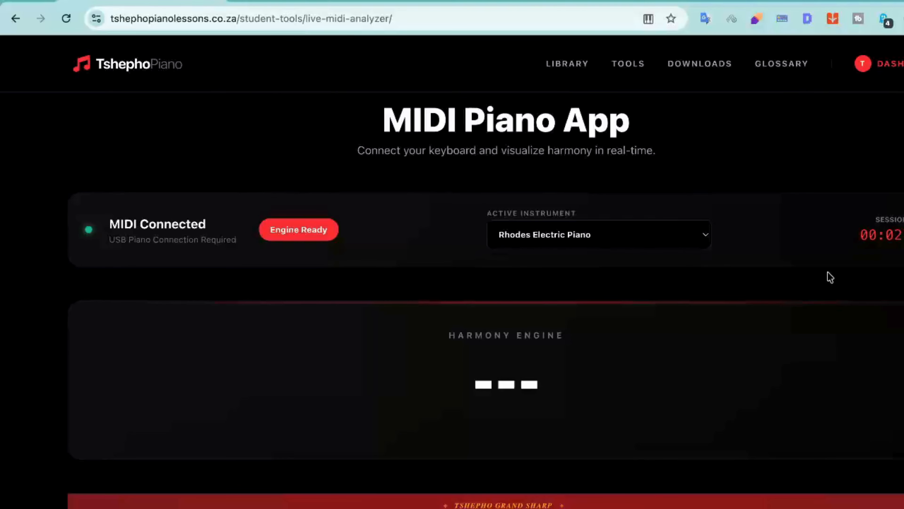
scroll(830, 275, "down", 12)
scroll(830, 277, "down", 6)
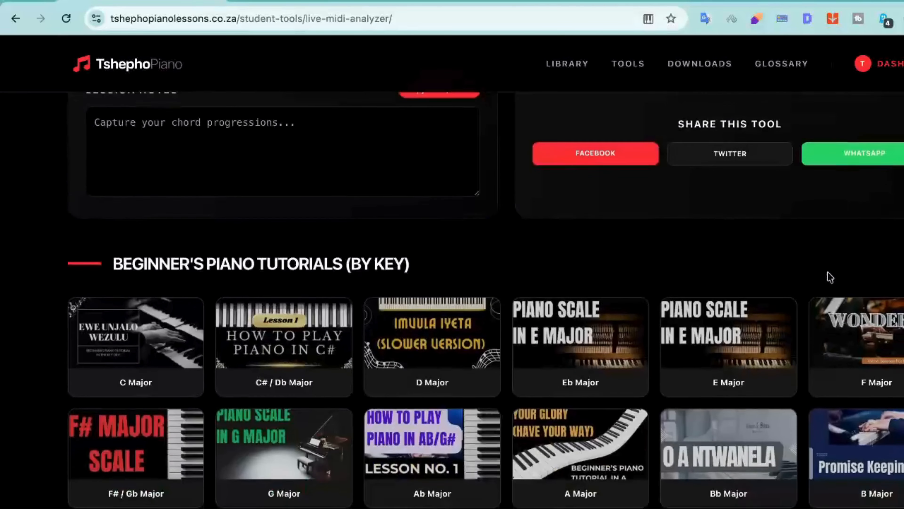
scroll(830, 277, "up", 20)
scroll(829, 277, "down", 1)
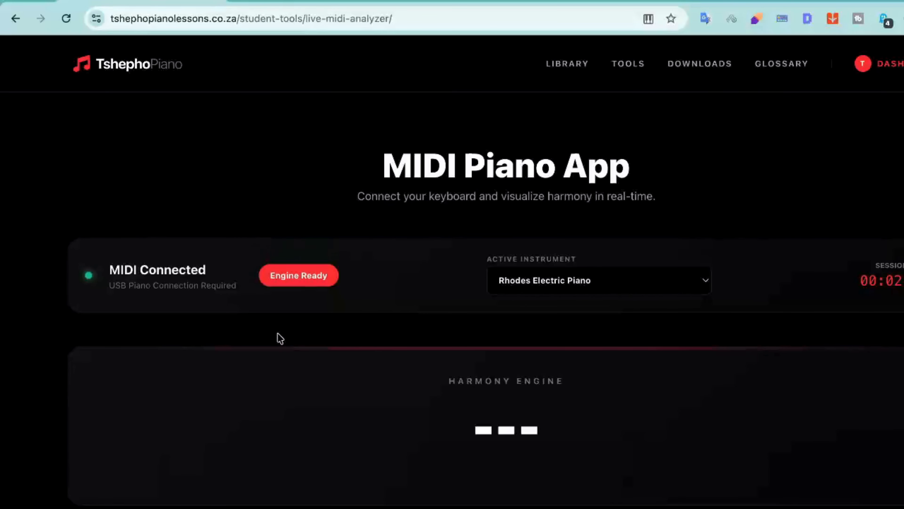
scroll(280, 338, "down", 3)
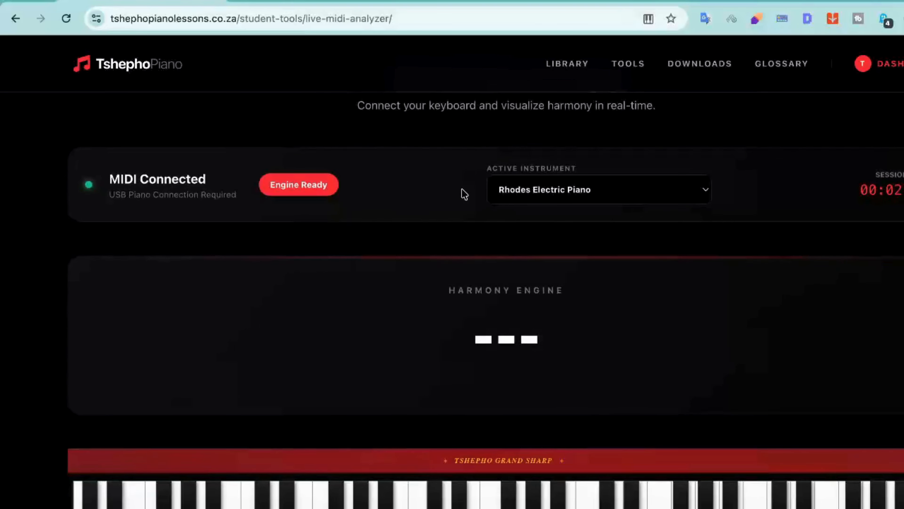